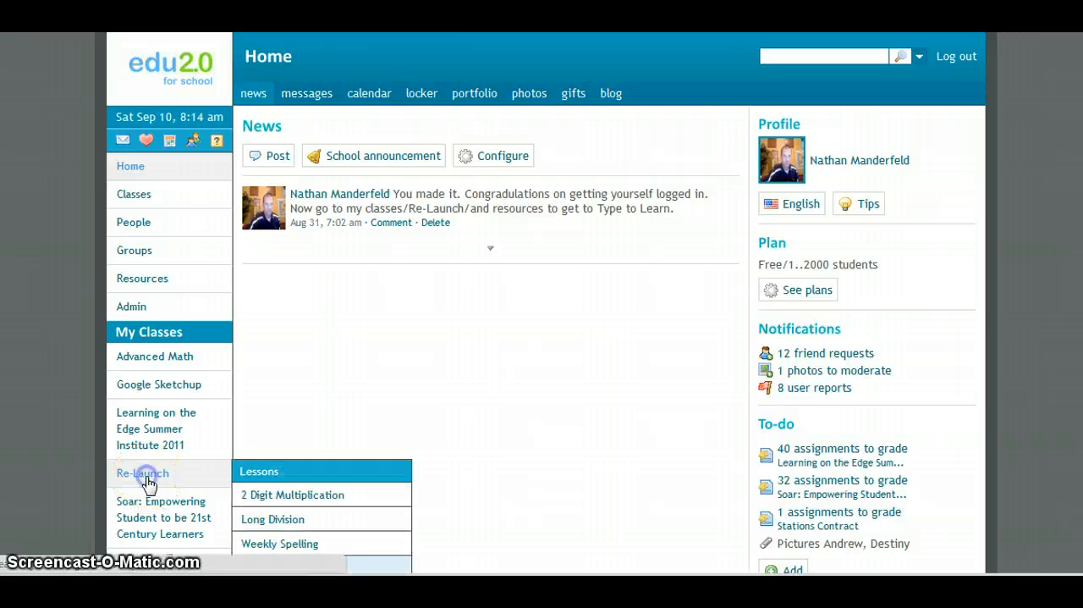
Step: Open the Full Aviary Production Suite Login link from the Production folder in the Re-Launch class resources
click(145, 475)
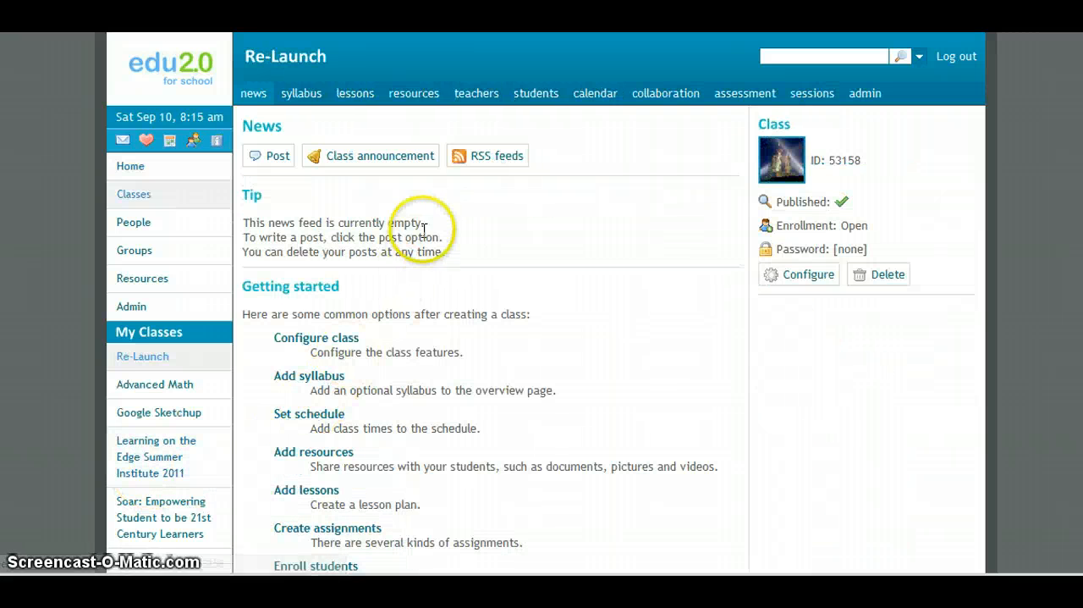
click(421, 100)
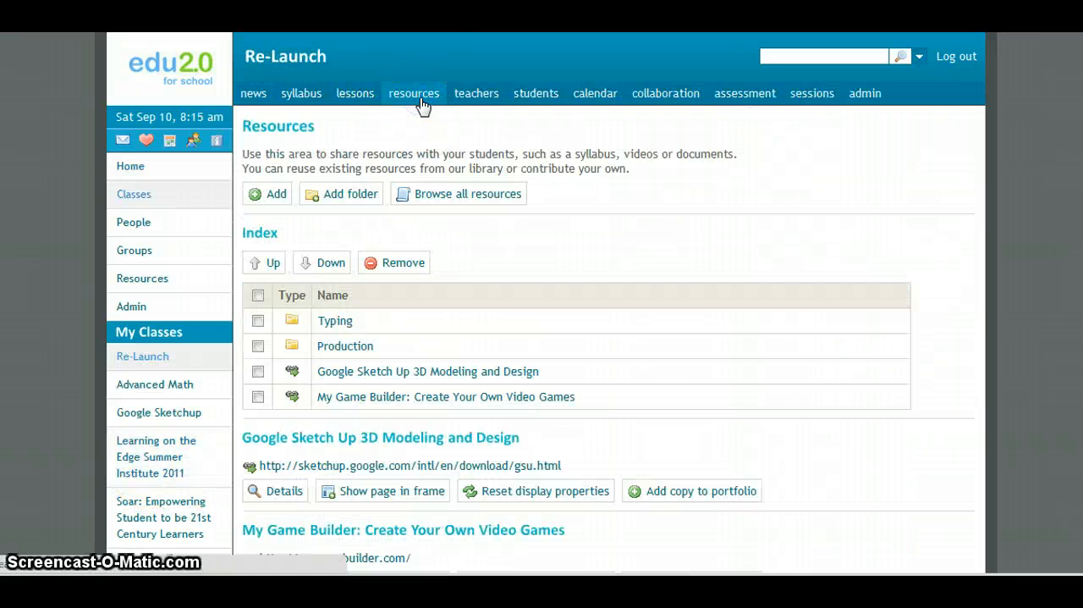
click(346, 346)
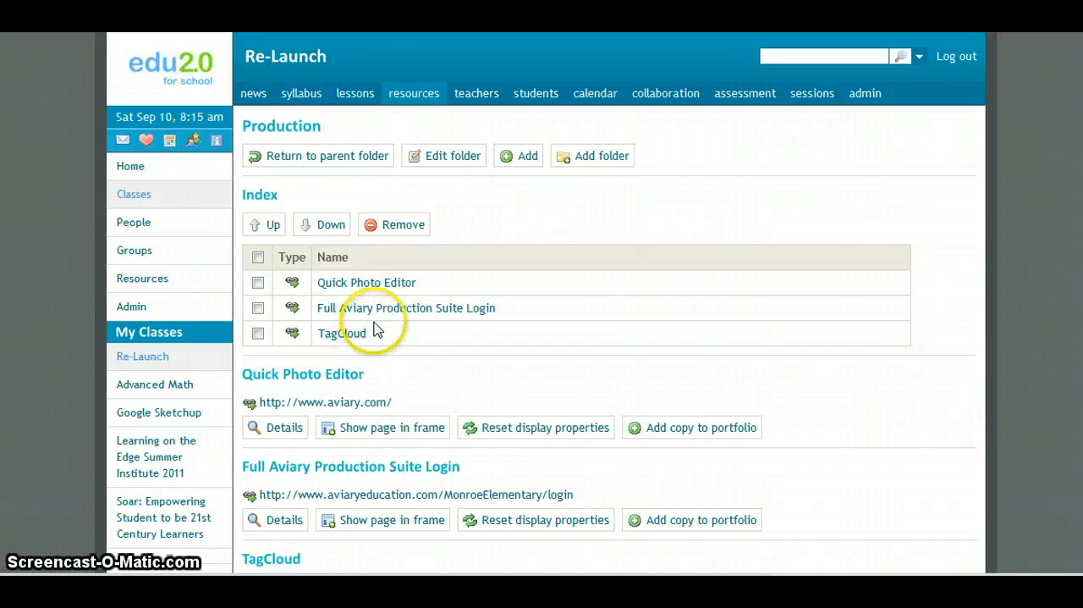
click(428, 310)
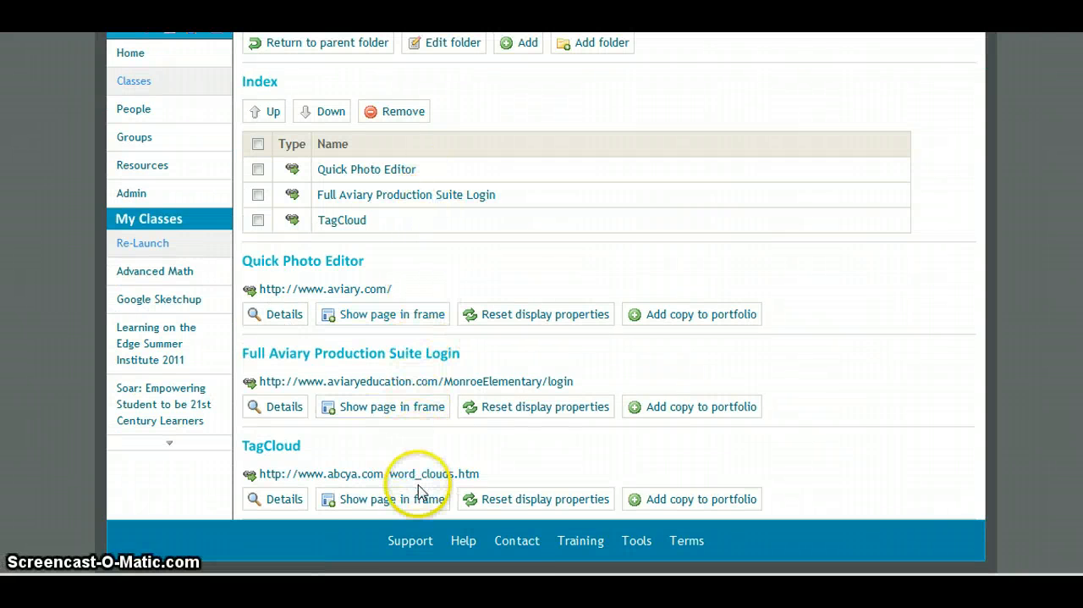
click(425, 382)
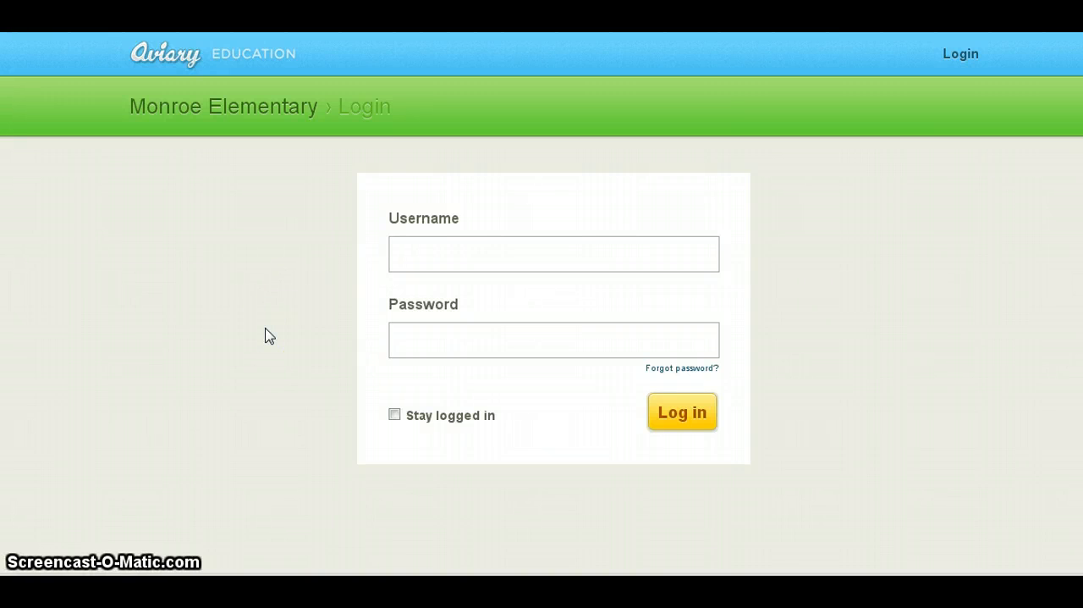
Step: Log in to Monroe Elementary's Aviary Education site with the student's username and password, and dismiss the SimplePass password-saving offer
click(448, 253)
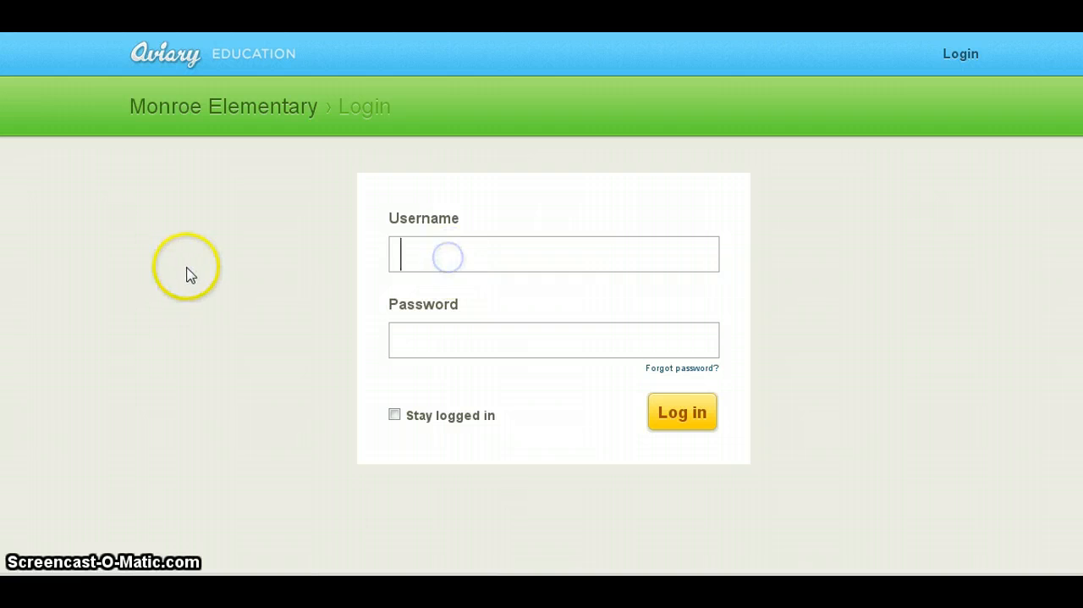
text(Roa)
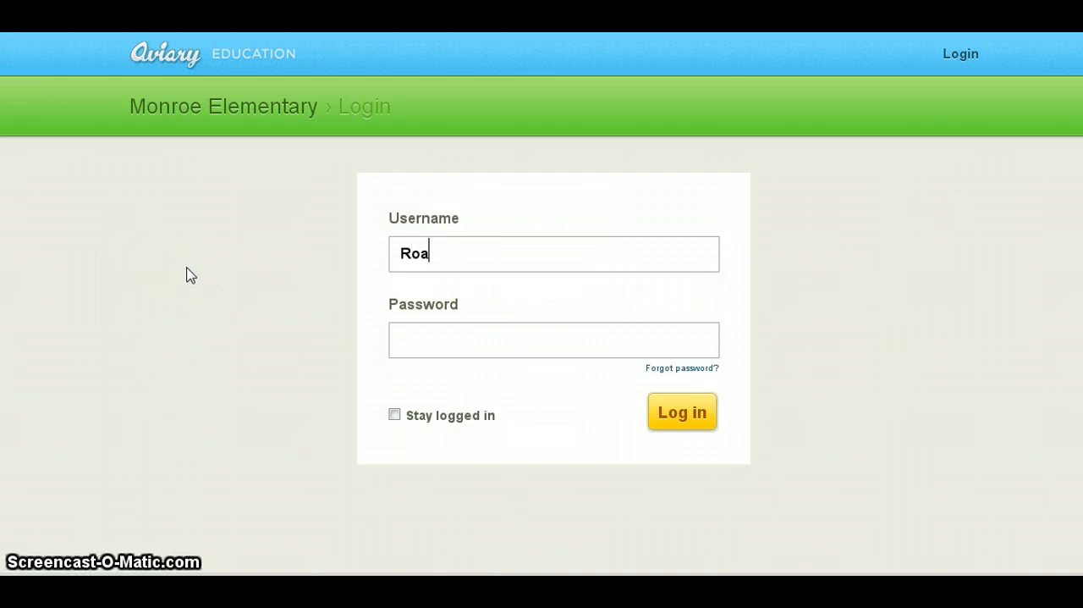
text(a)
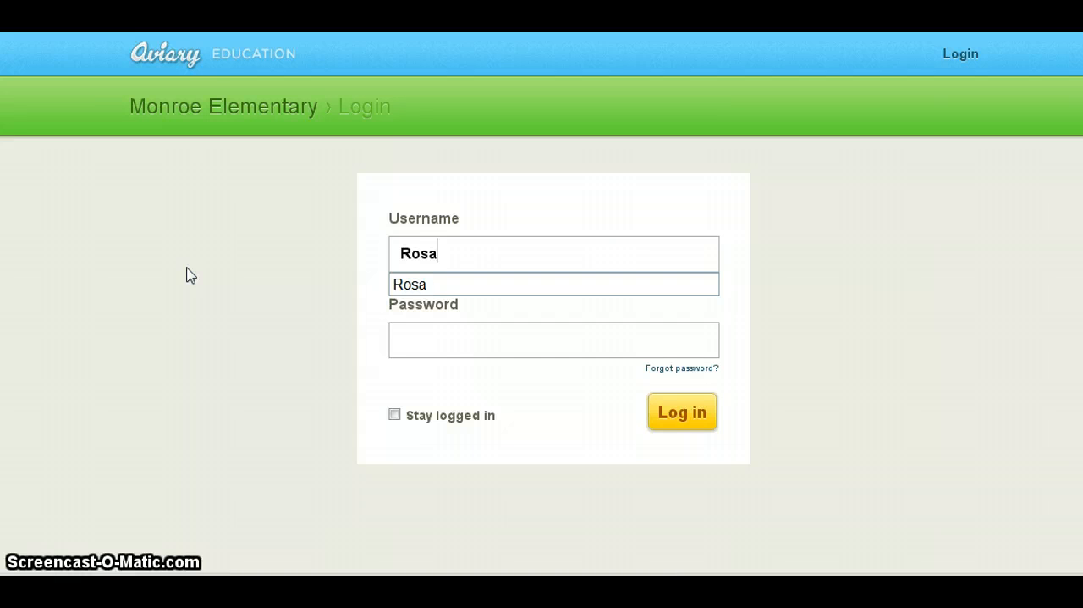
click(402, 334)
text(•••)
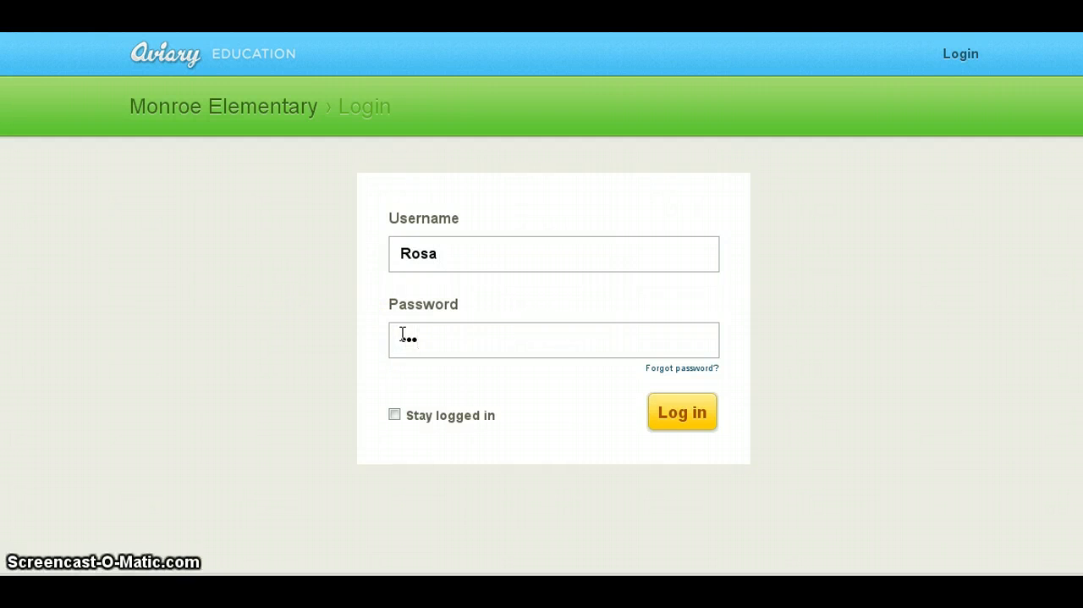
text(•••)
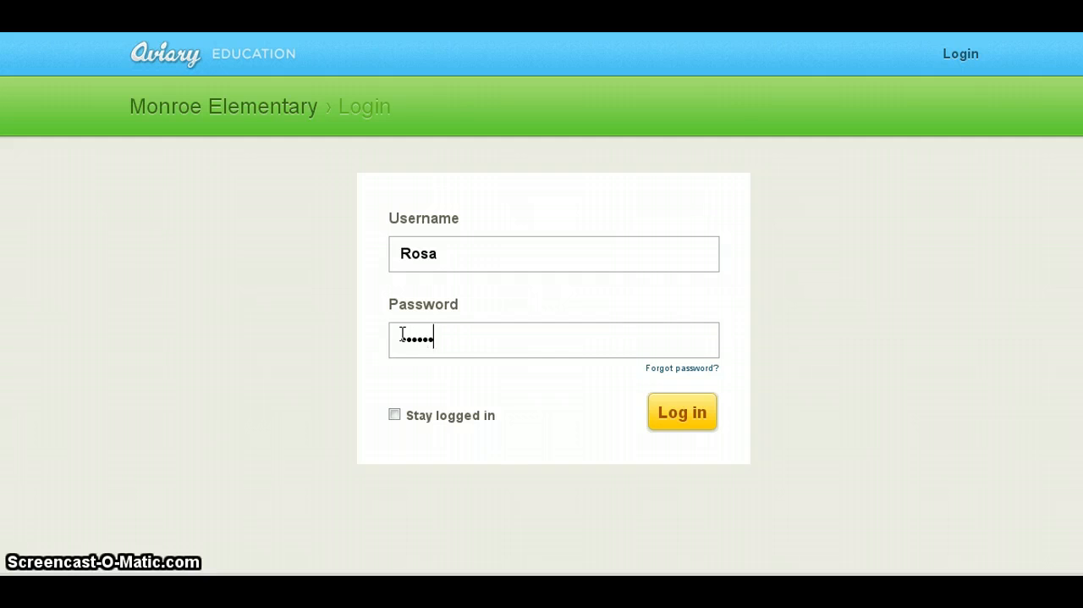
click(672, 412)
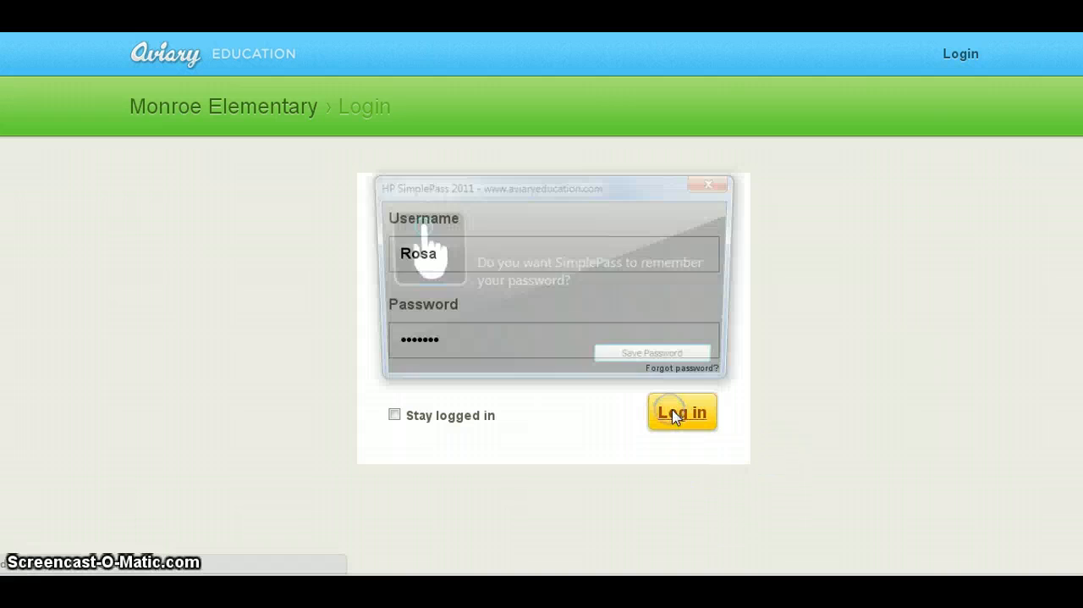
click(716, 182)
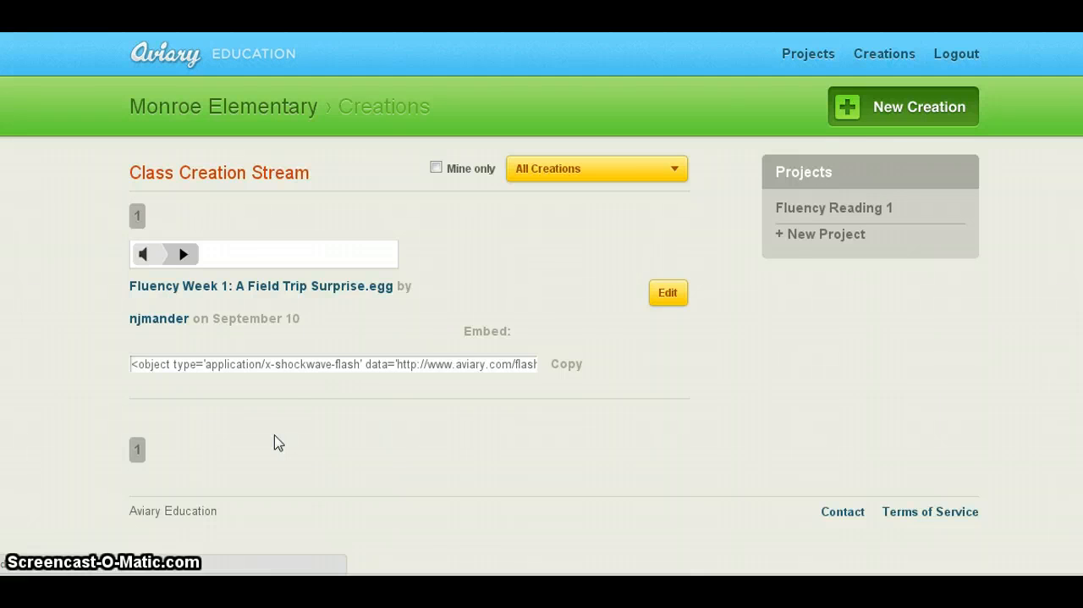
Step: Start a new audio editing creation and open its audio recorder
click(884, 108)
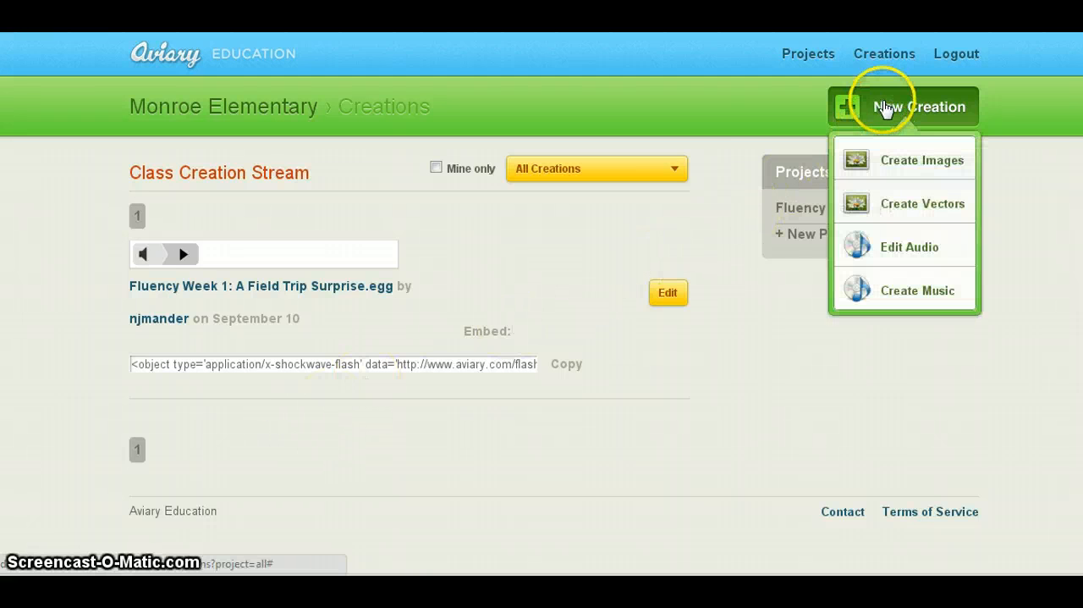
click(913, 252)
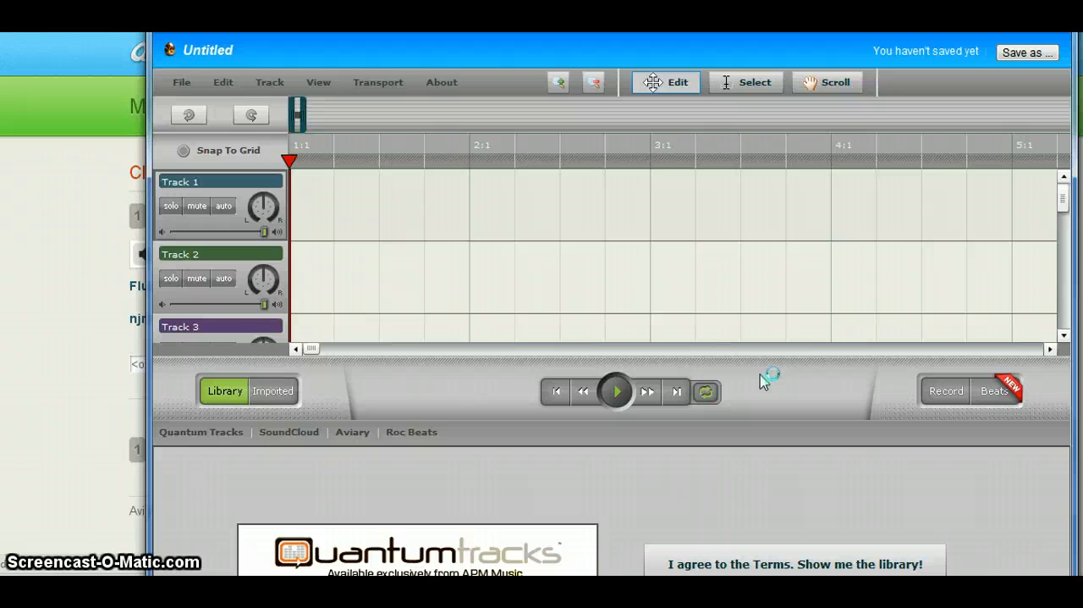
click(754, 407)
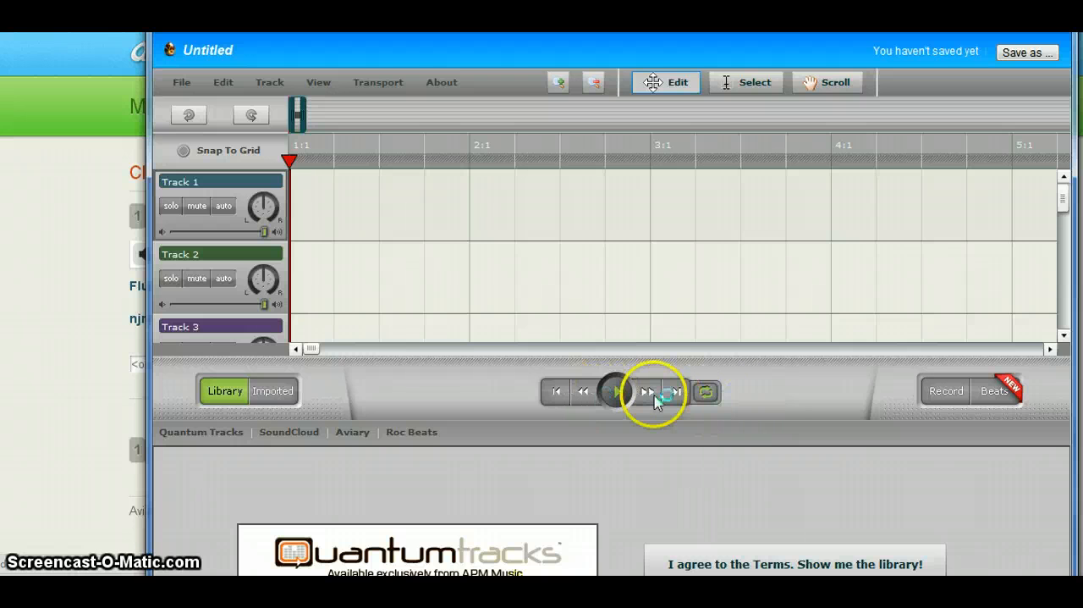
click(945, 394)
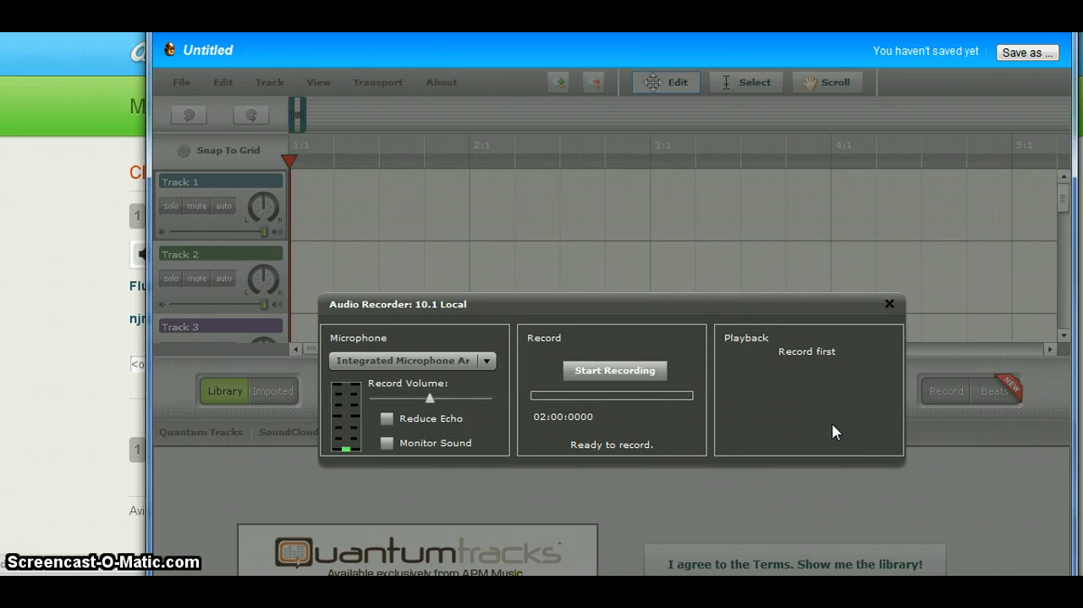
Step: Record a voice take of about 17 seconds with the integrated microphone
click(645, 376)
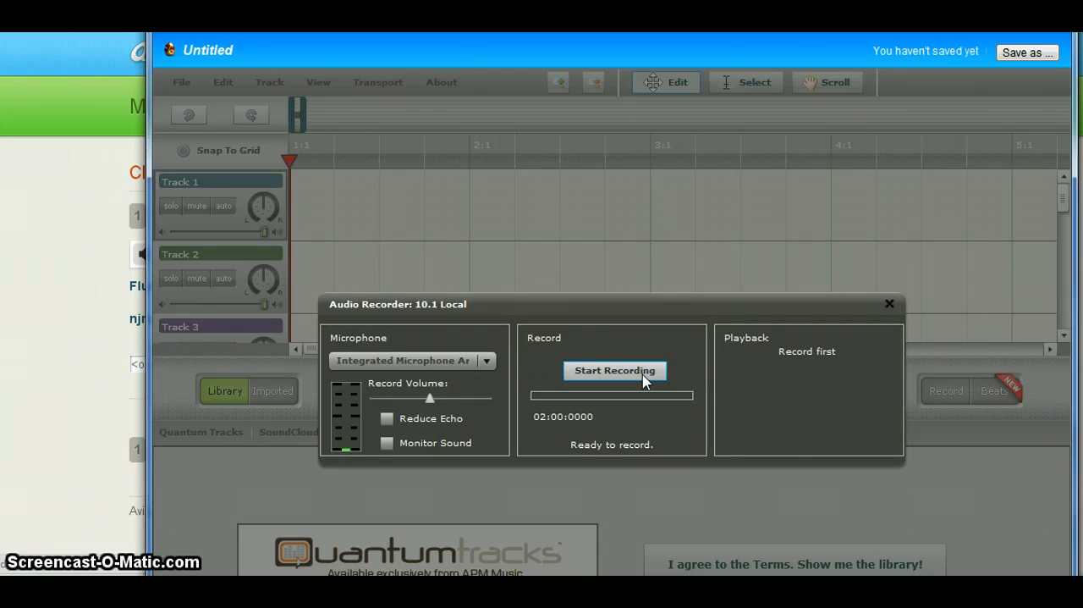
click(643, 377)
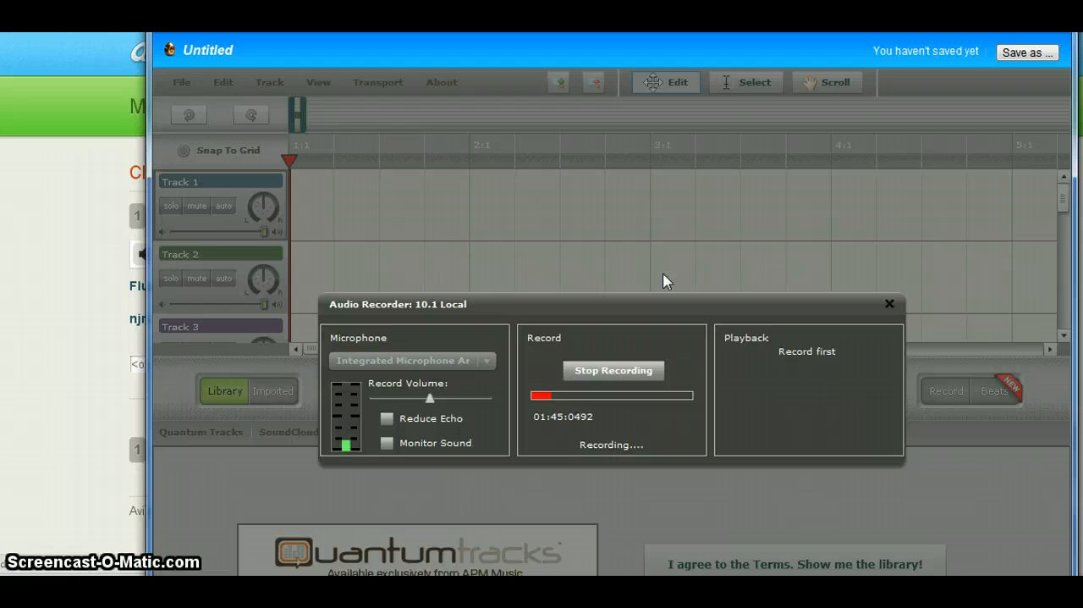
click(613, 370)
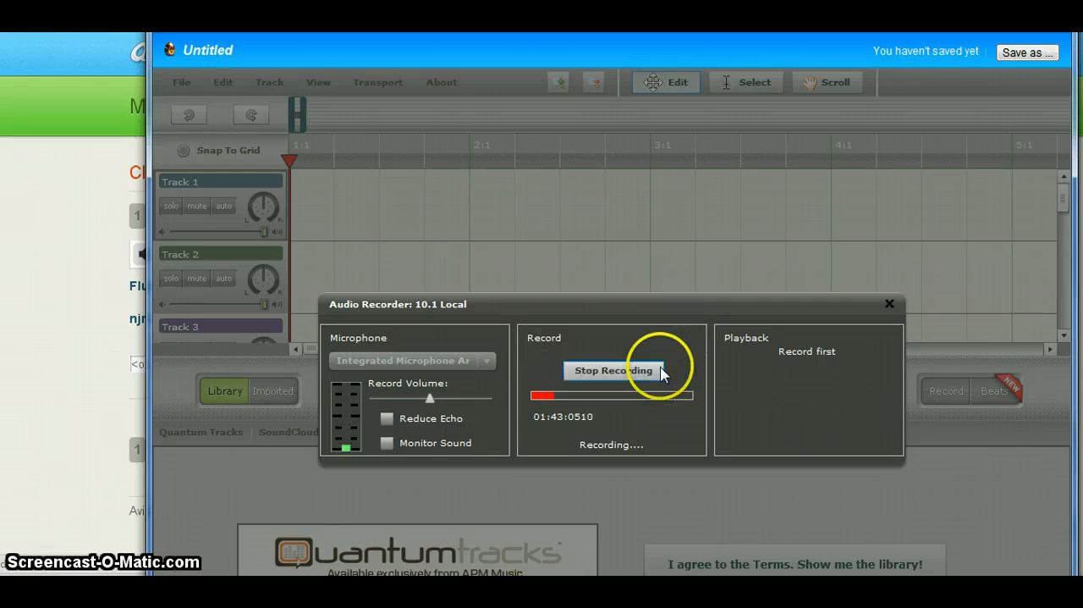
click(608, 424)
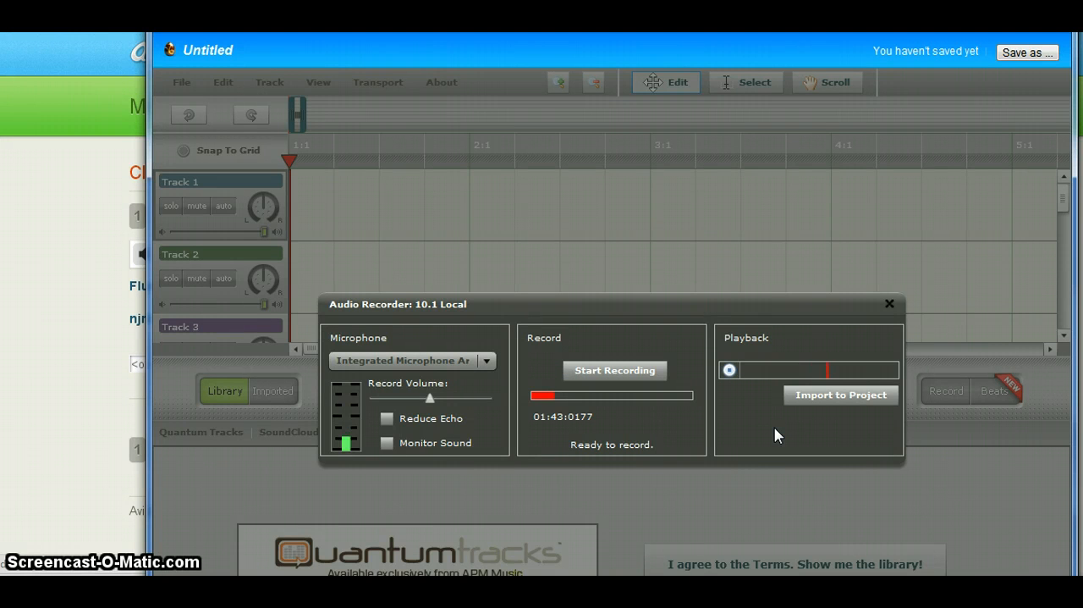
click(807, 401)
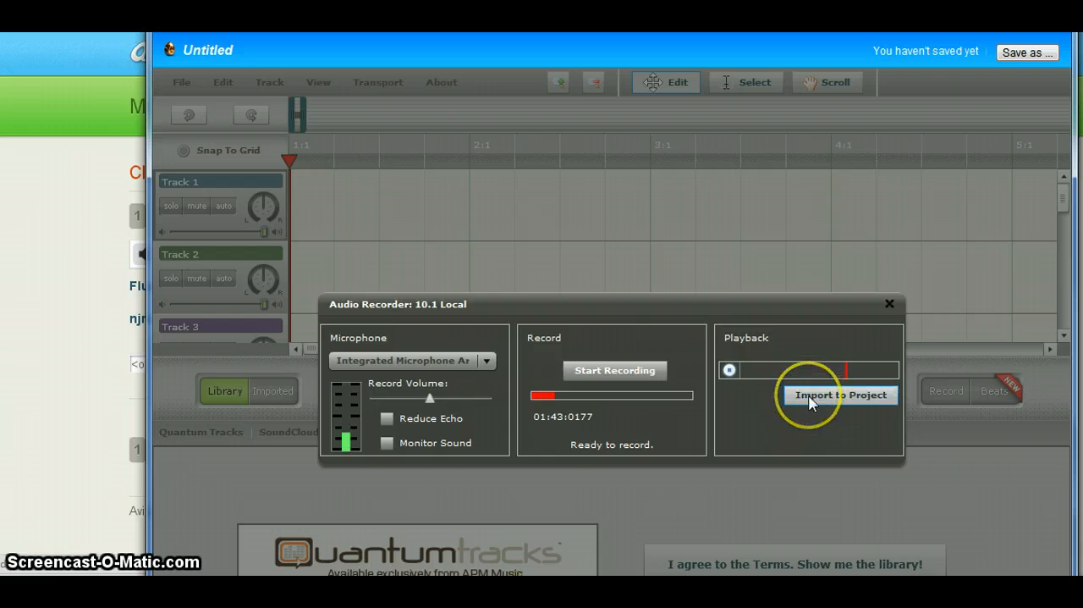
Step: Record a new voice take of about 14 seconds and import it into the project under the suggested name
click(622, 377)
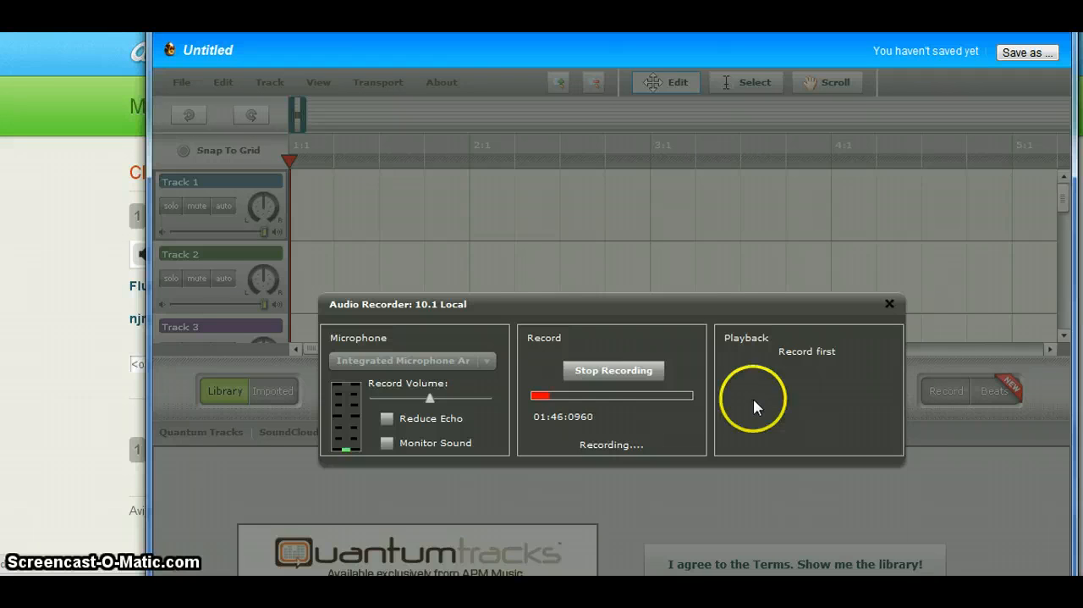
click(643, 374)
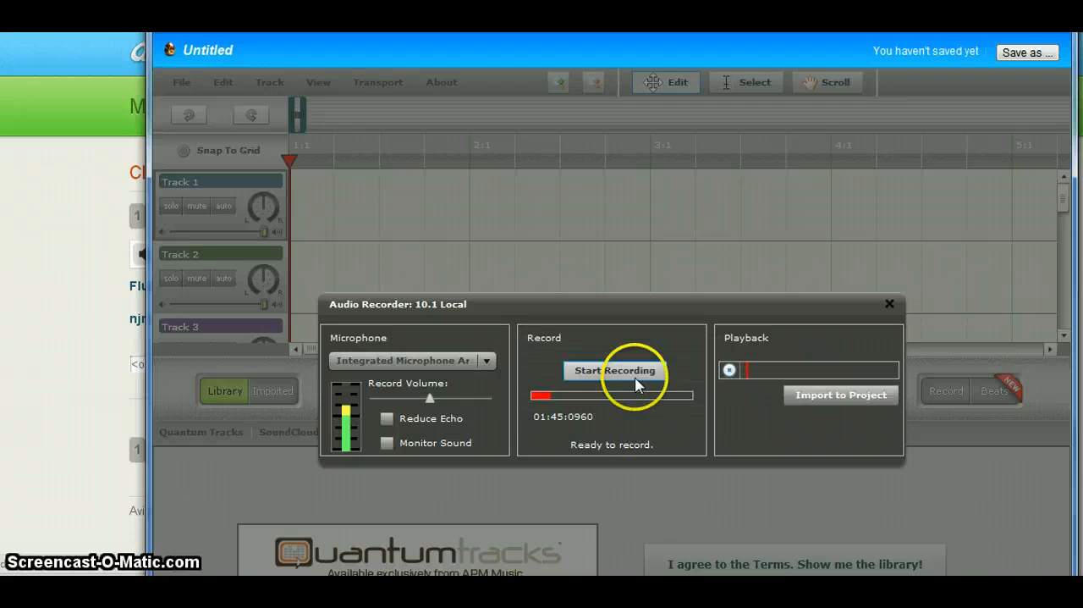
click(836, 397)
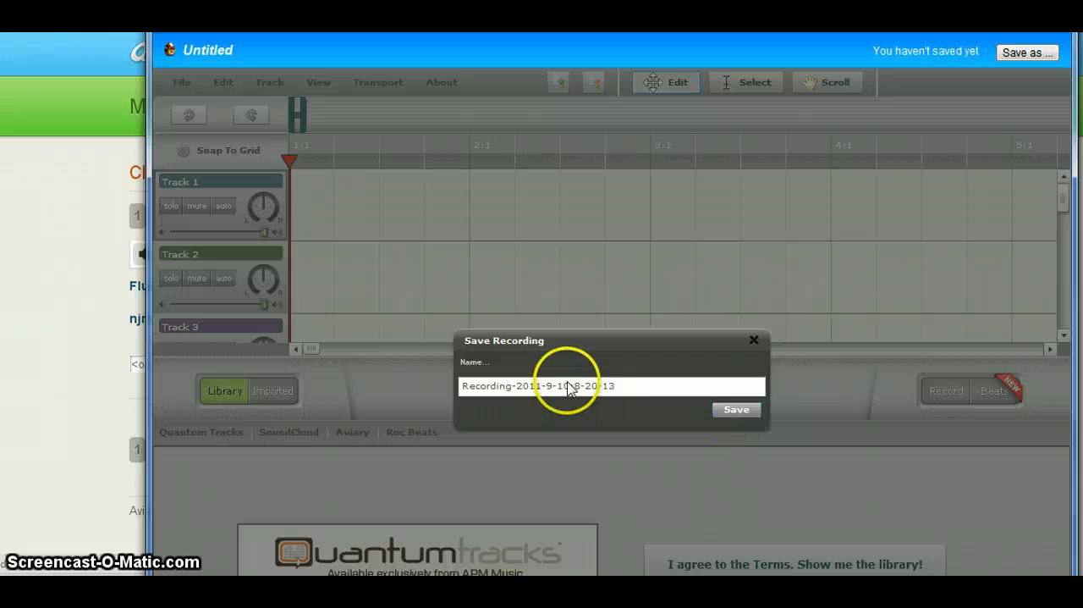
click(736, 411)
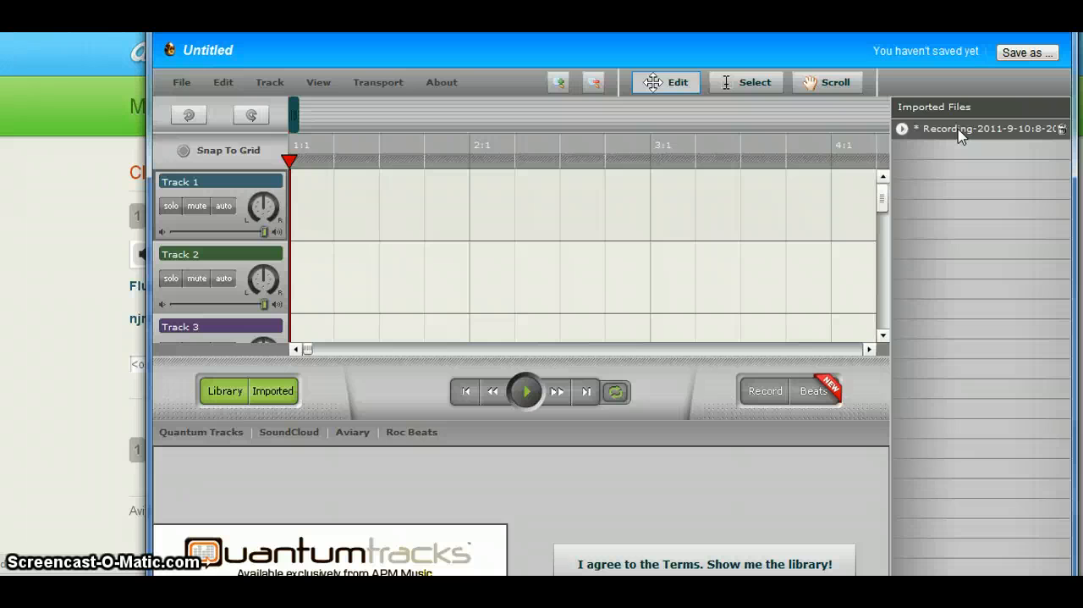
Step: Place the imported recording at the start of Track 1
drag(958, 133, 297, 198)
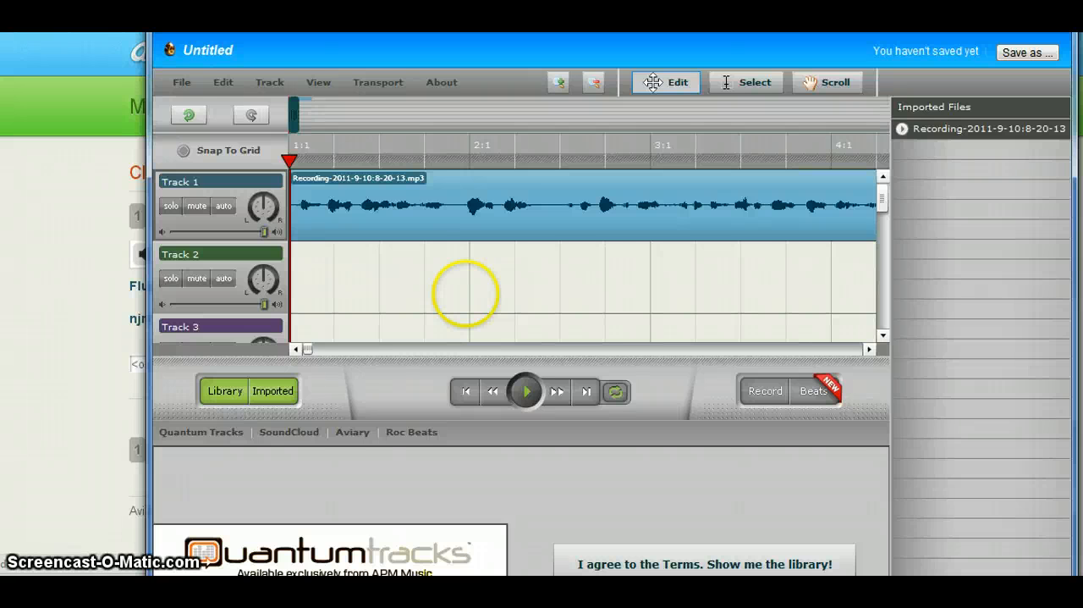
drag(941, 132, 364, 222)
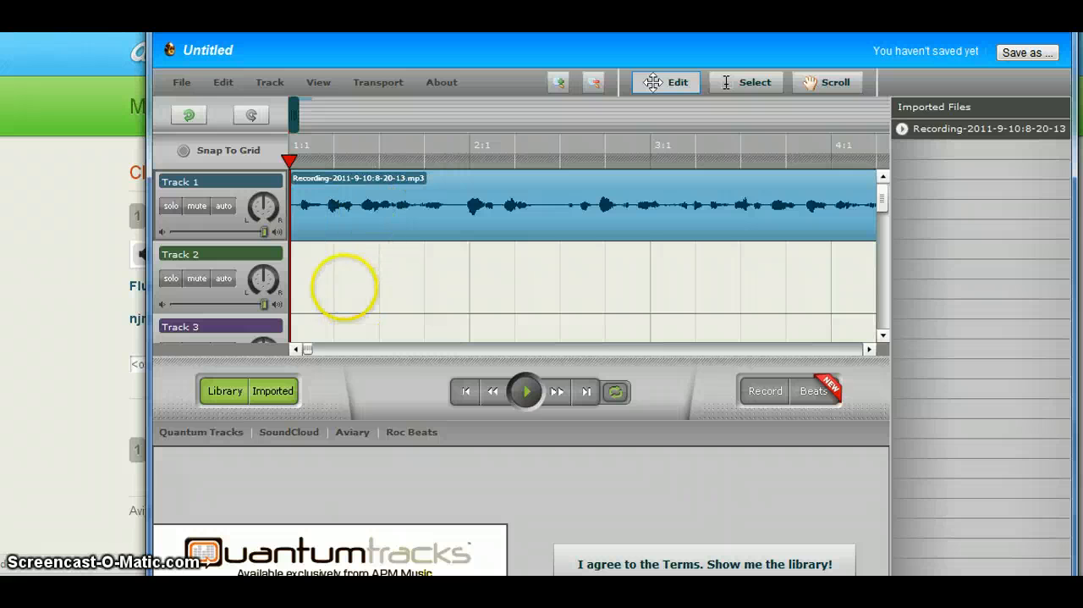
Step: Save the project to the site as a new creation titled "Fluency Week 1: A Field Trip Surprise"
click(181, 82)
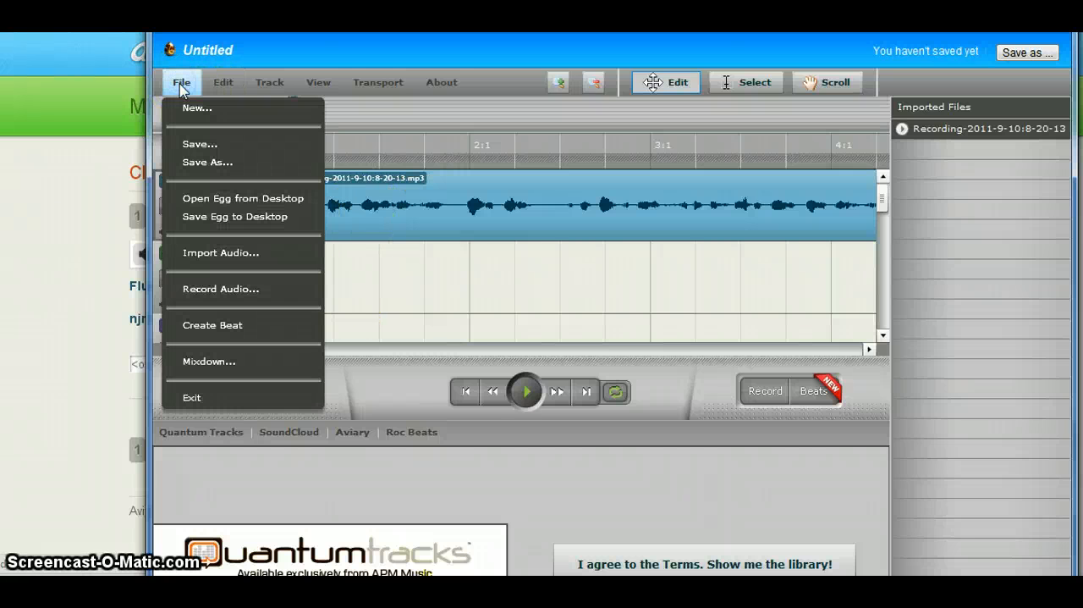
click(216, 146)
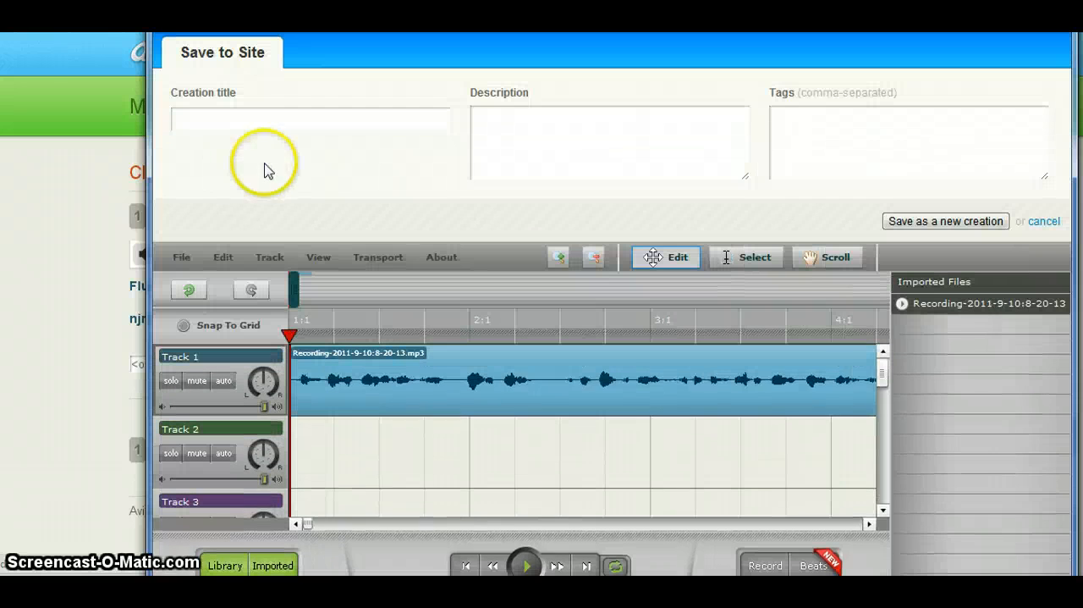
click(262, 118)
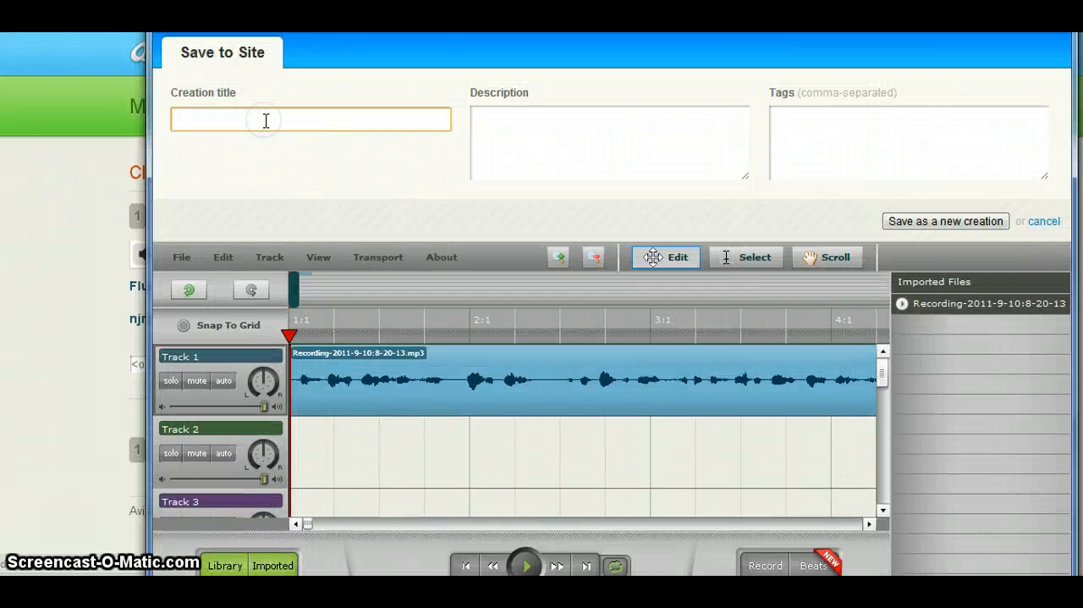
text(Flu)
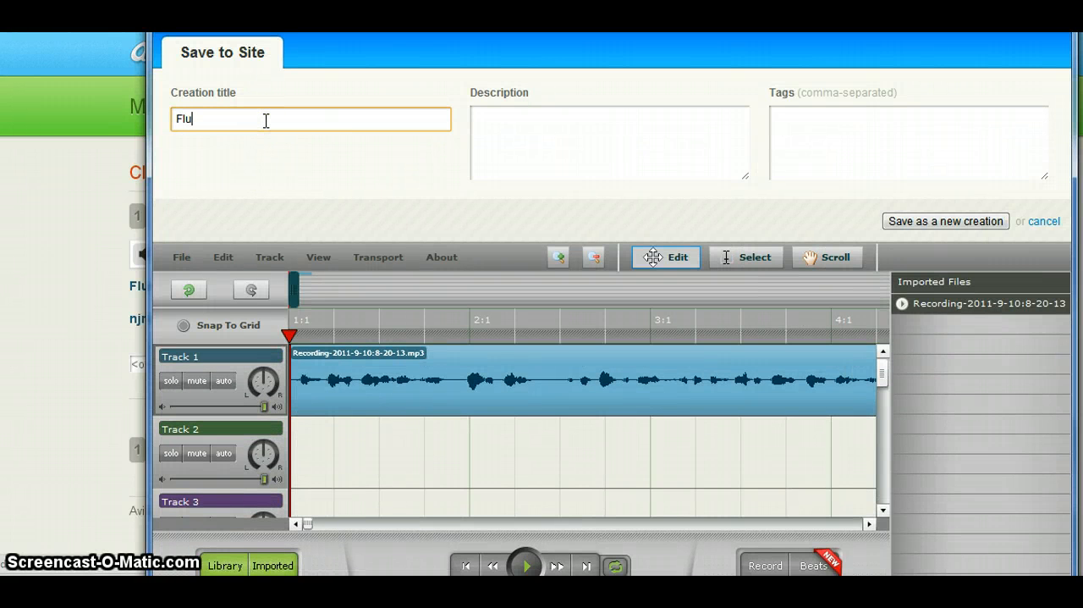
text(ency Week 1: A Field Tr)
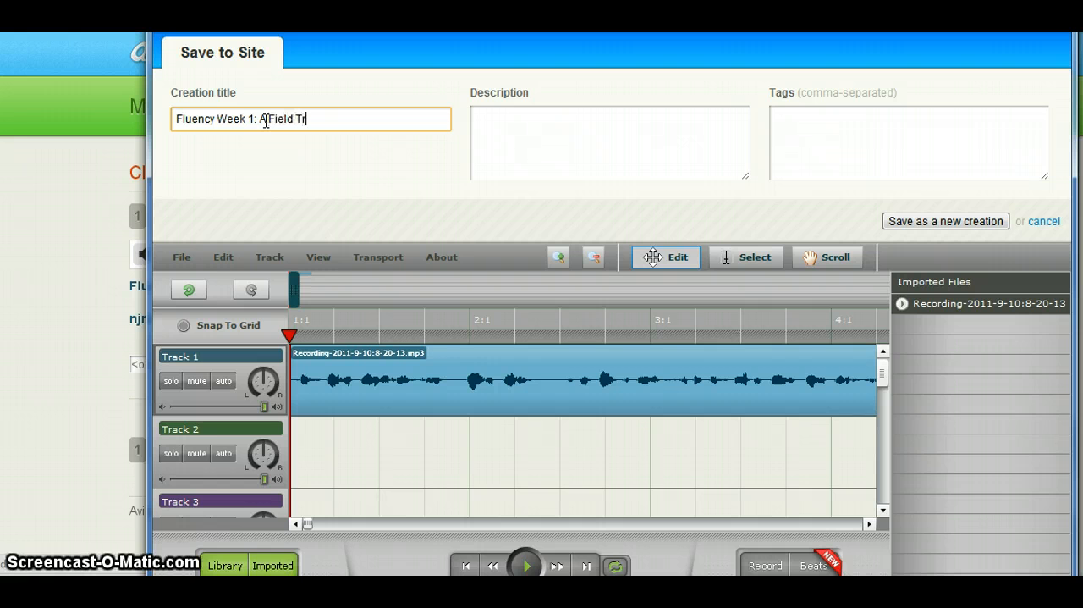
text(ip Sur)
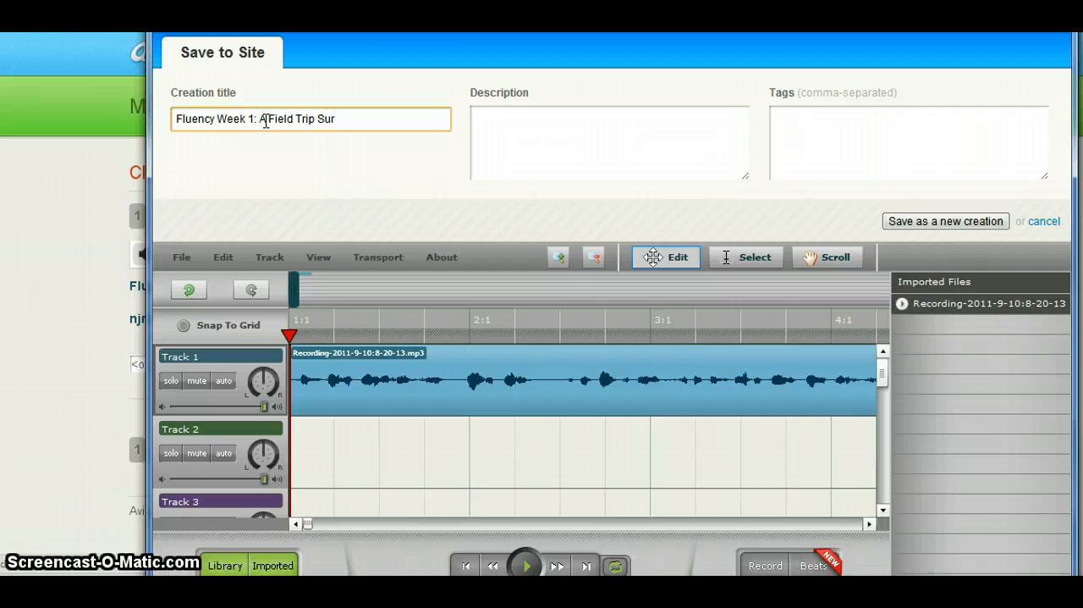
text(prise)
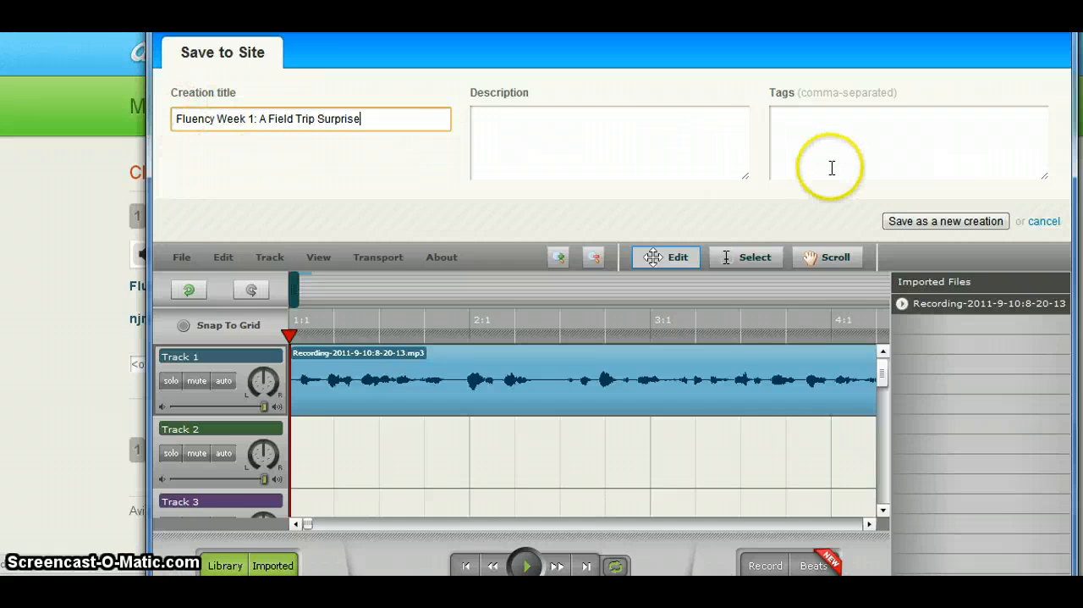
click(898, 224)
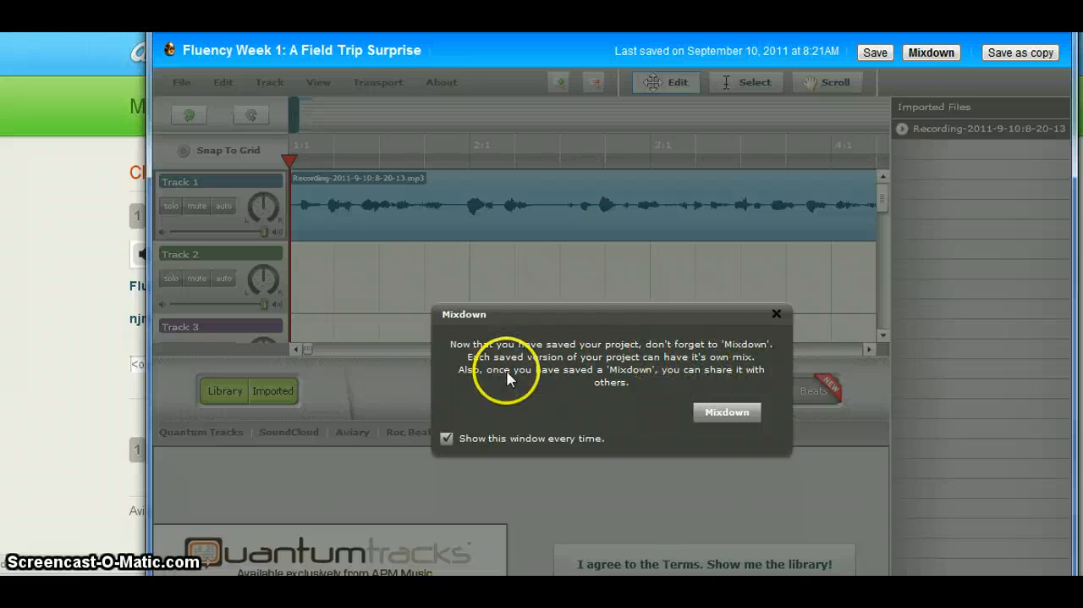
Step: Mix down the saved creation and leave the editor to return to the Class Creation Stream
click(726, 412)
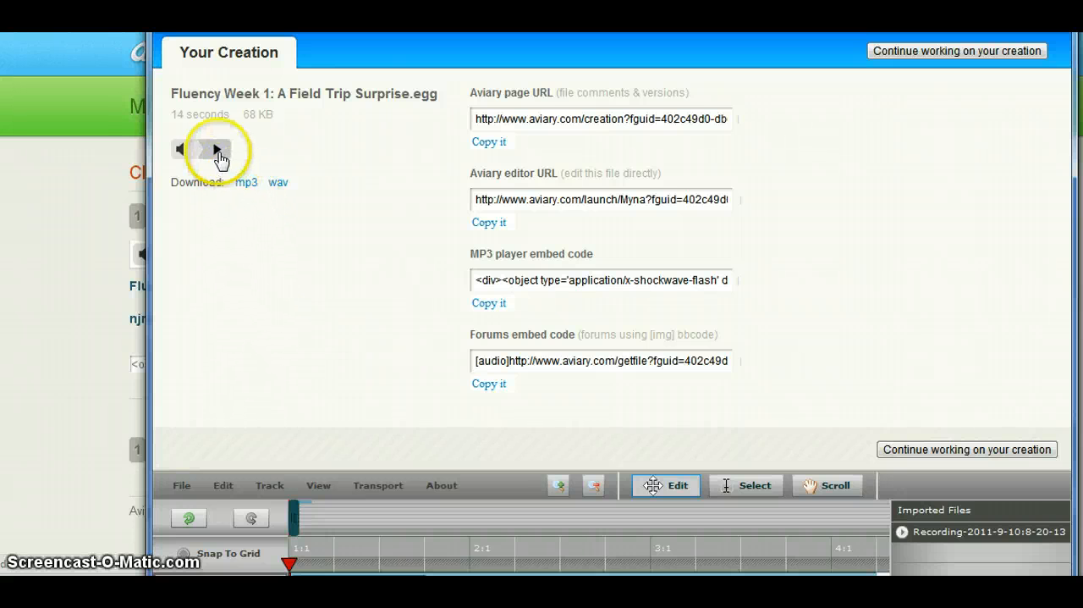
click(247, 186)
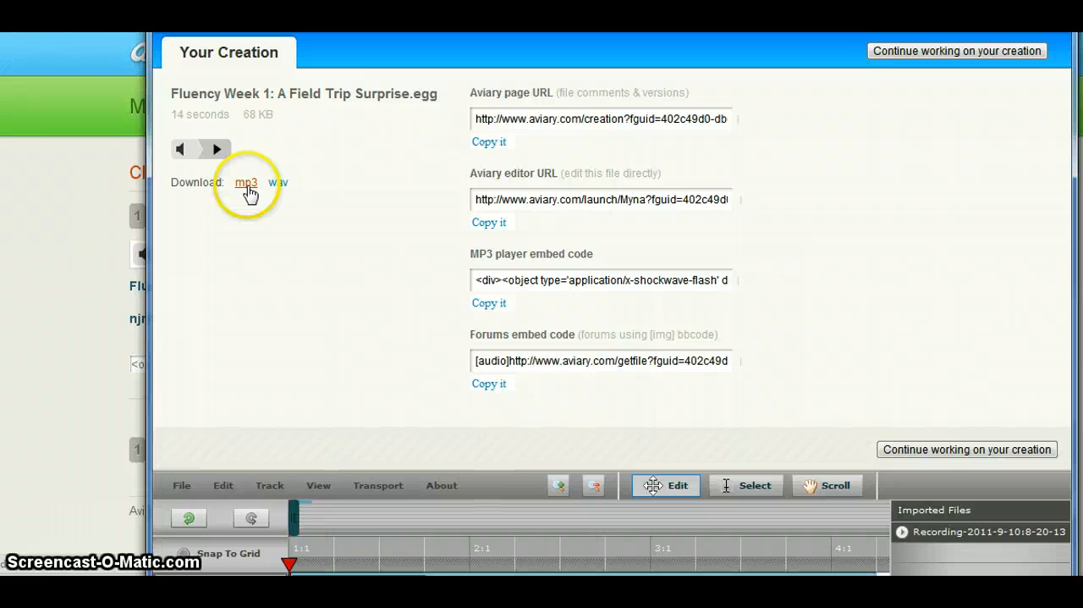
click(280, 193)
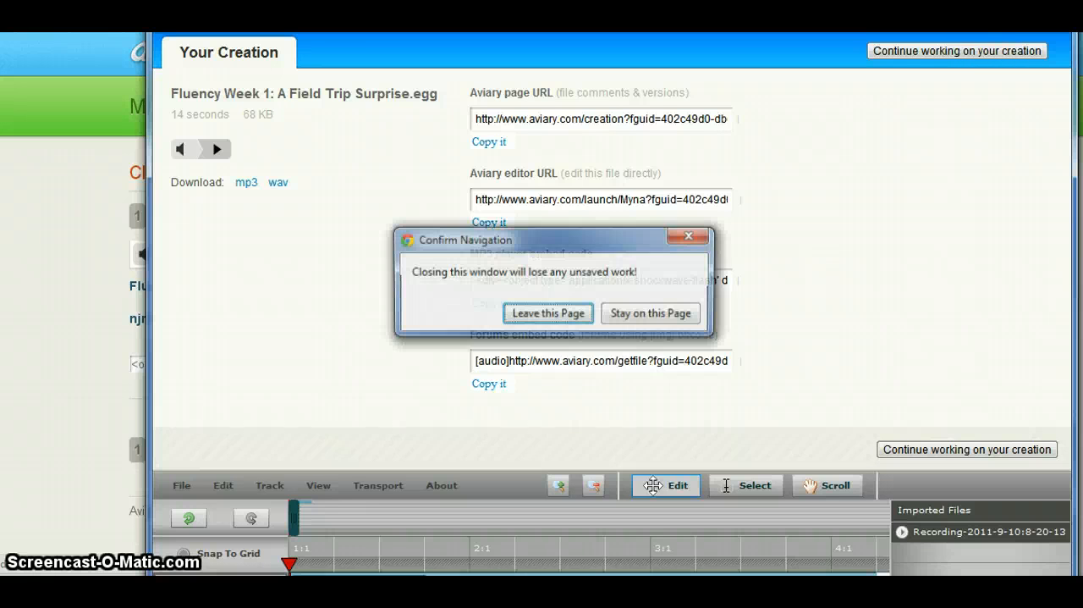
click(549, 312)
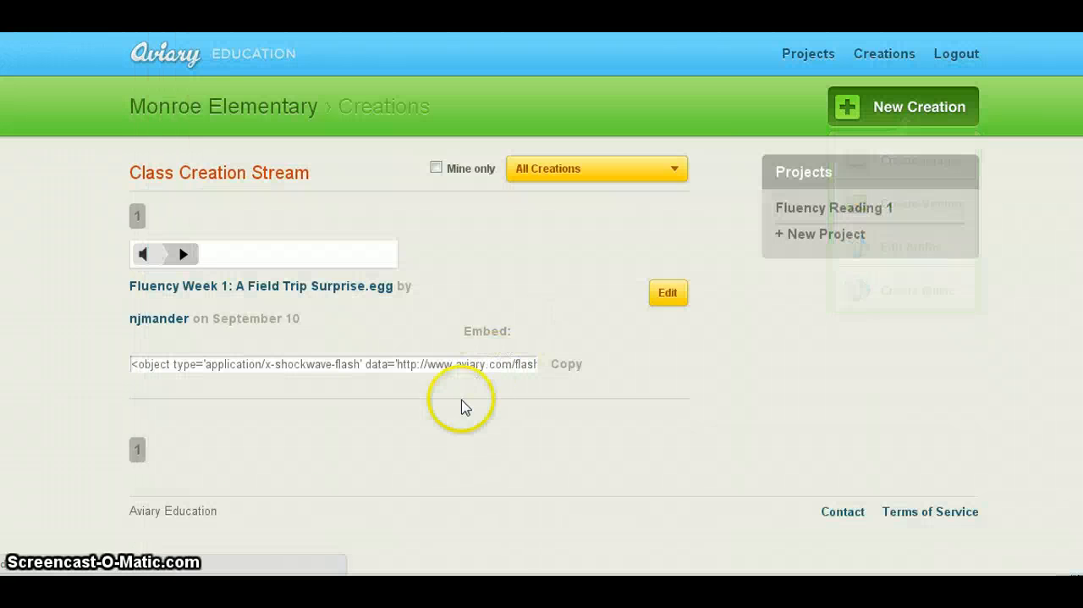